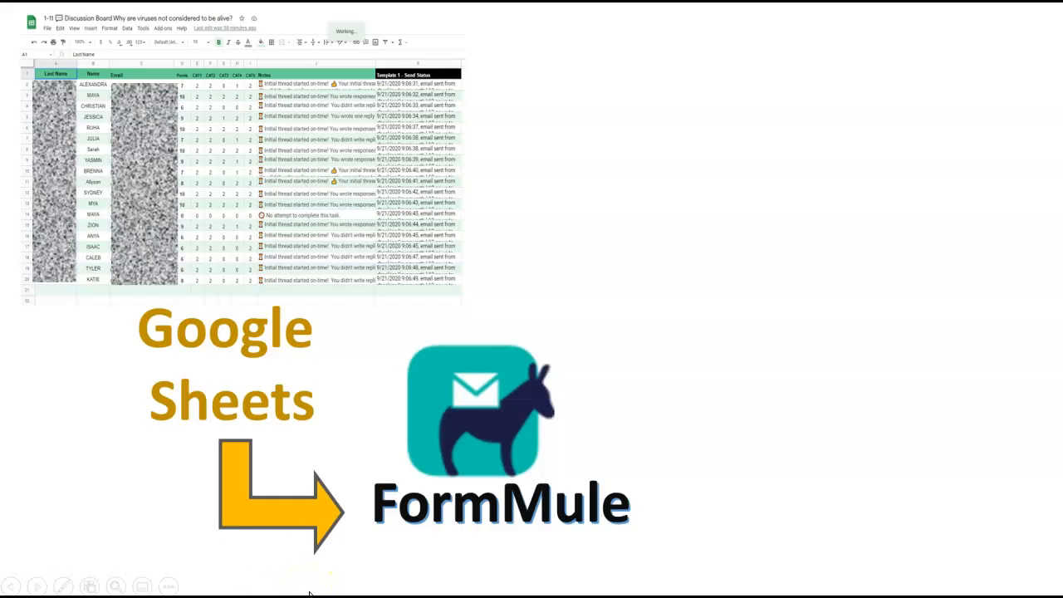
Advance the overview slide to reveal the Gmail emails arrow and the sample score emails.
left_click(309, 592)
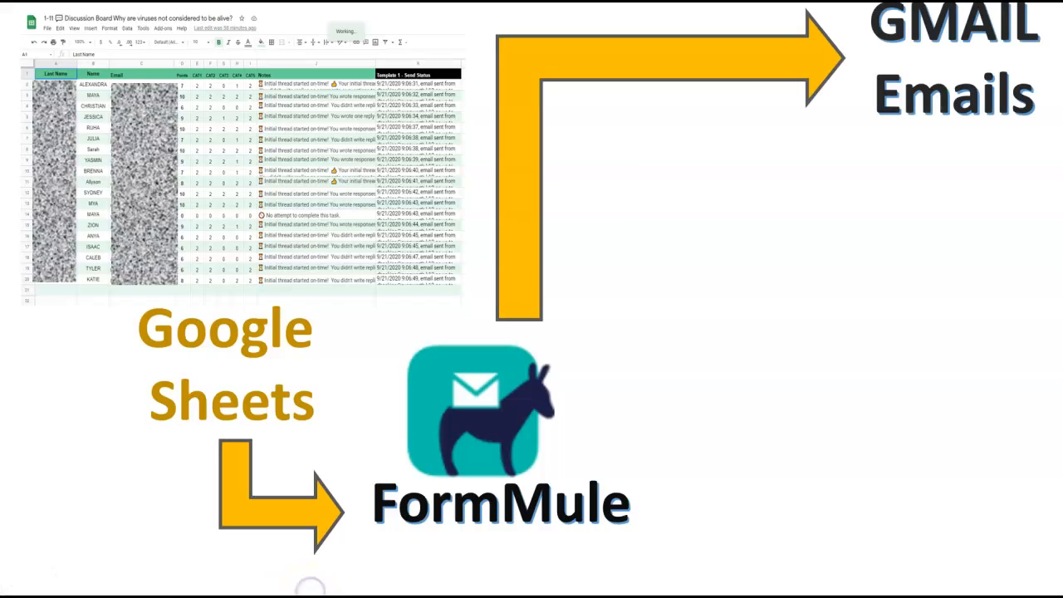
left_click(310, 588)
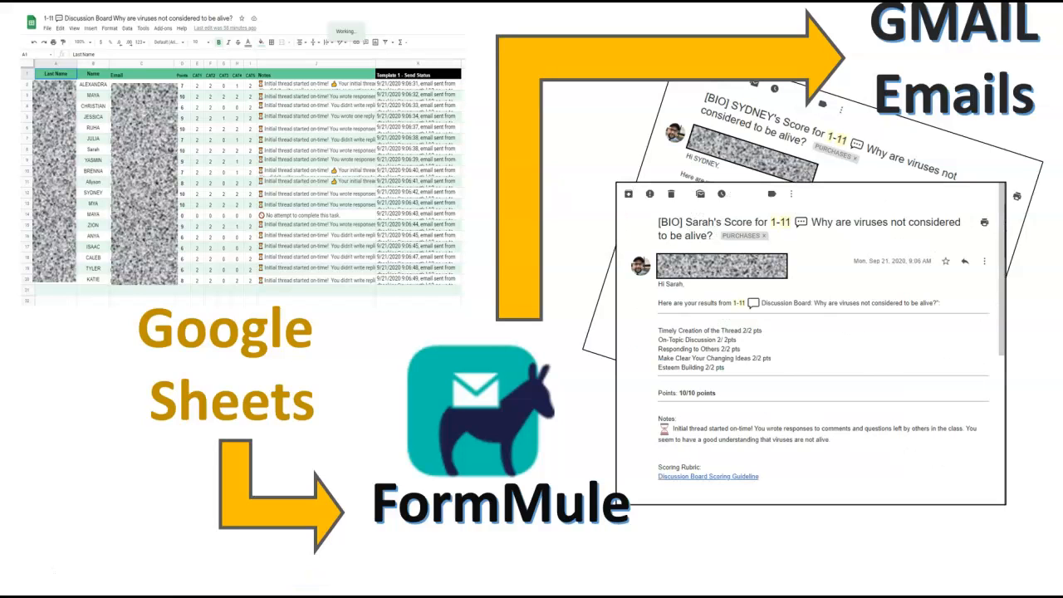
left_click(309, 587)
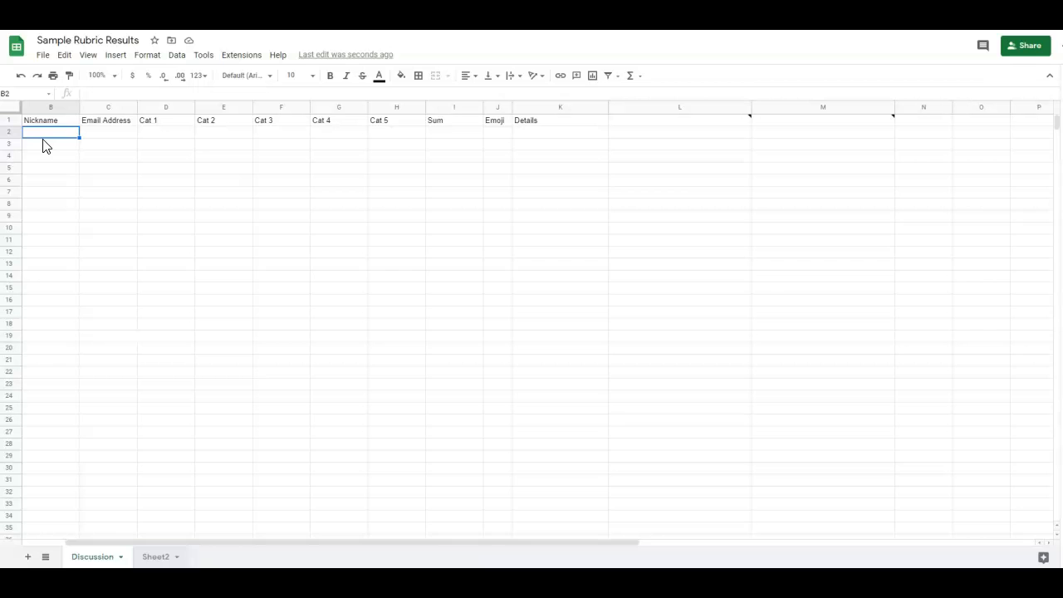
Paste the two students' nicknames and email addresses into B2:C3, then start typing Cat 1 scores.
key("ctrl+v")
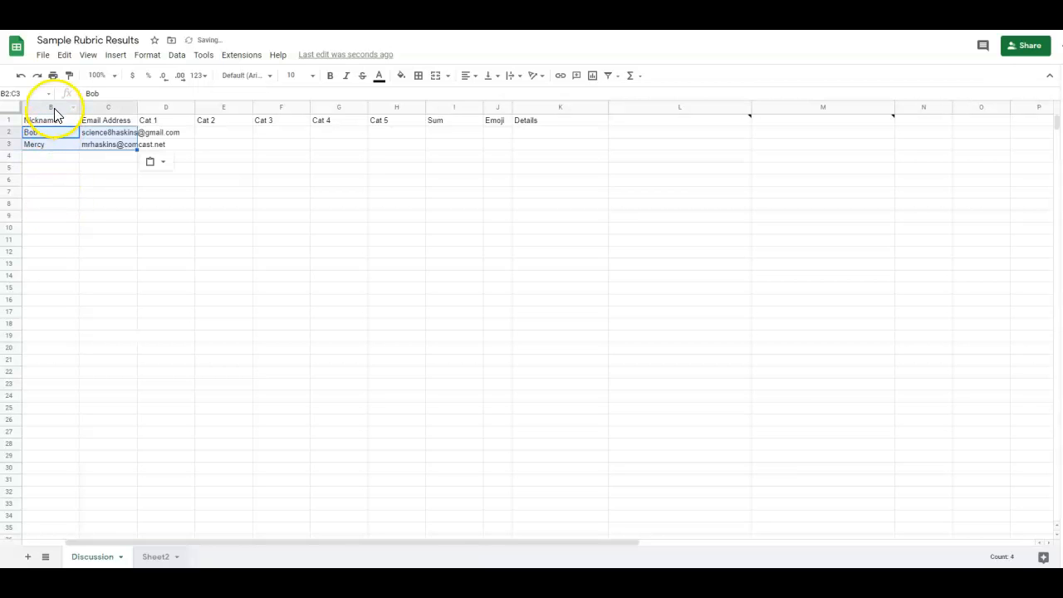
left_click(133, 136)
left_click(154, 138)
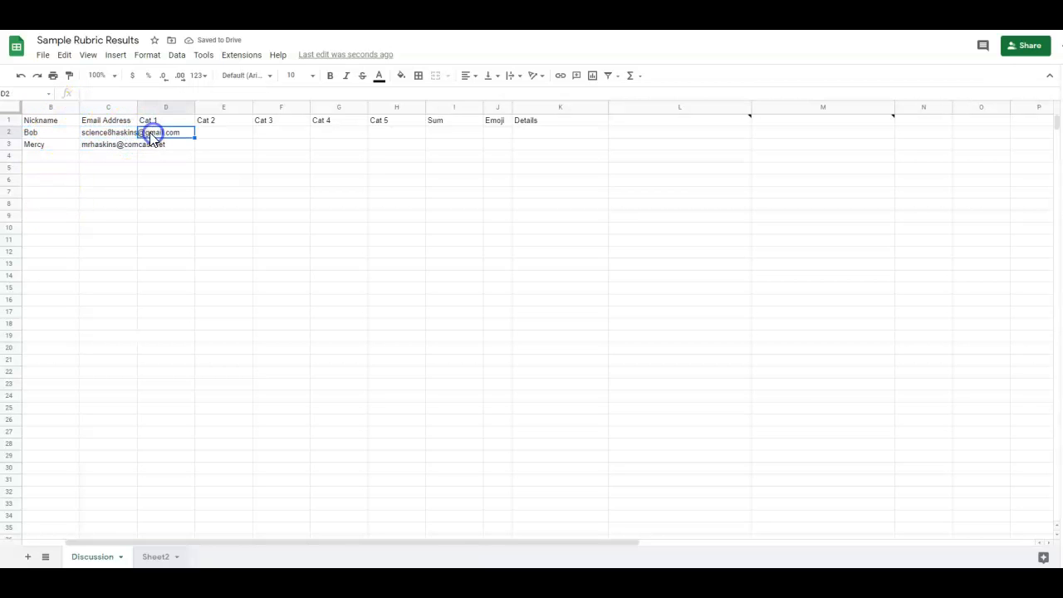
type("1")
key("Down")
type("2")
key("Up")
type("22")
Hand-type trial scores: 2 for Cat 1 in D2 and 1s in the Cat 2 column.
key("Right")
key("Left")
type("2")
key("Right")
type("1")
key("Down")
key("Up")
key("Down")
key("Down")
key("Up")
type("1")
key("Up")
key("Right")
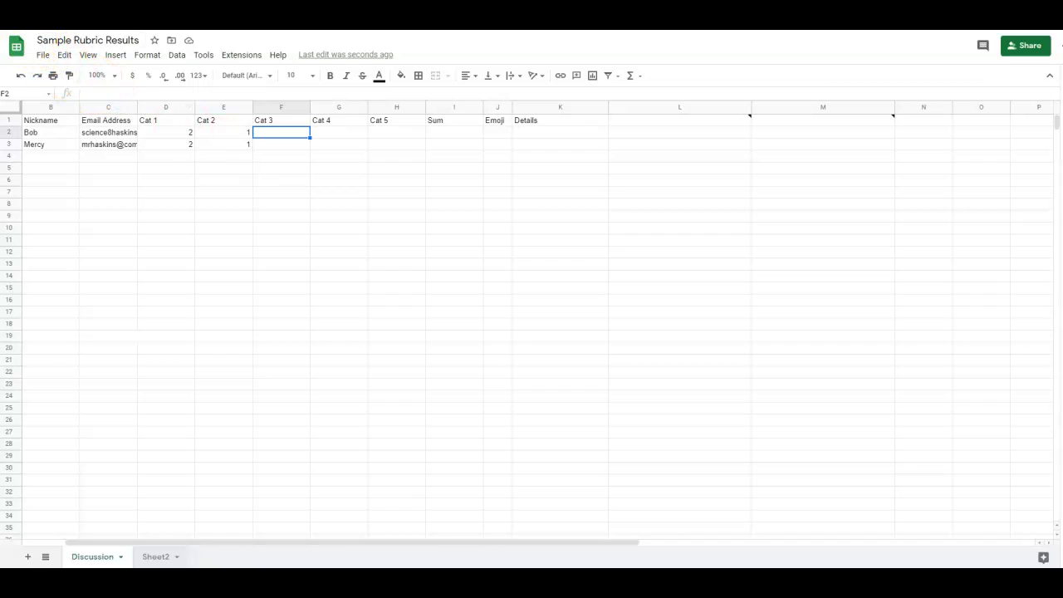
Undo the typed entries and paste Cat 1–Cat 5 scores 2,2,2,2,2 and 0,1,0,0,1.
left_click(20, 76)
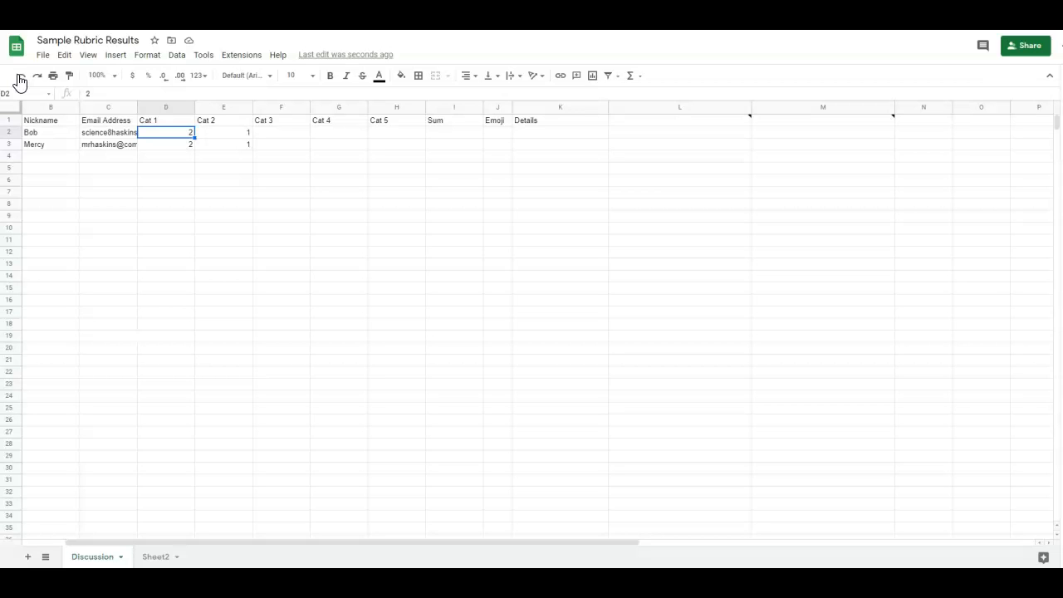
mouse_move(95, 134)
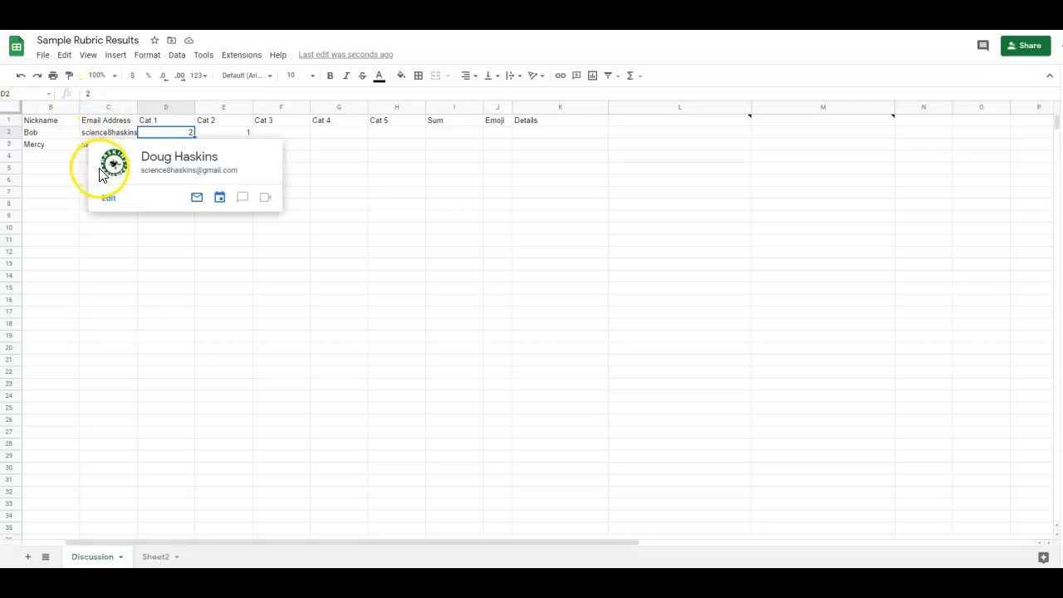
key("ctrl+v")
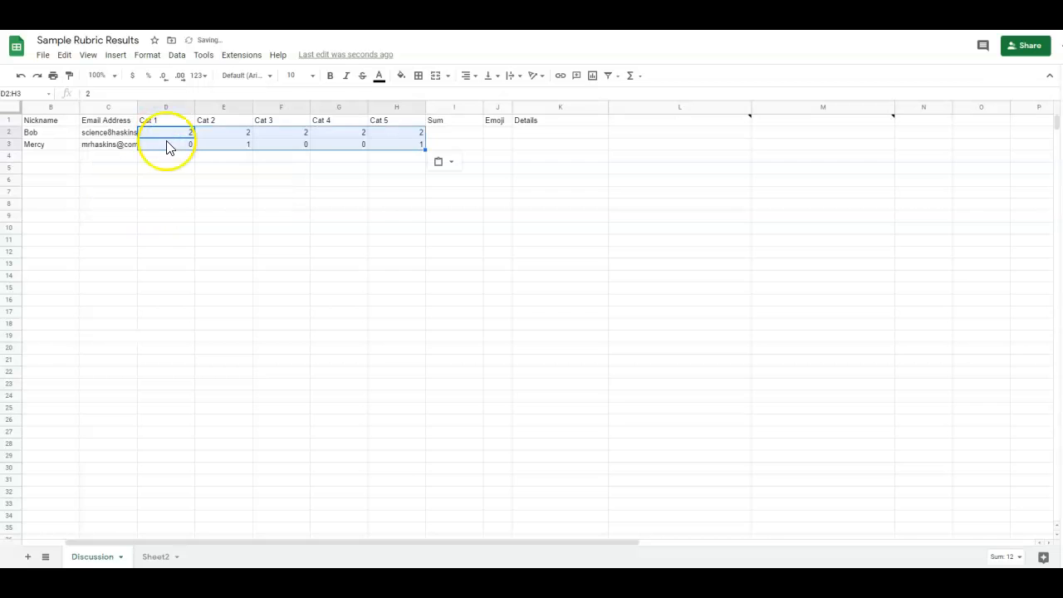
left_click(444, 135)
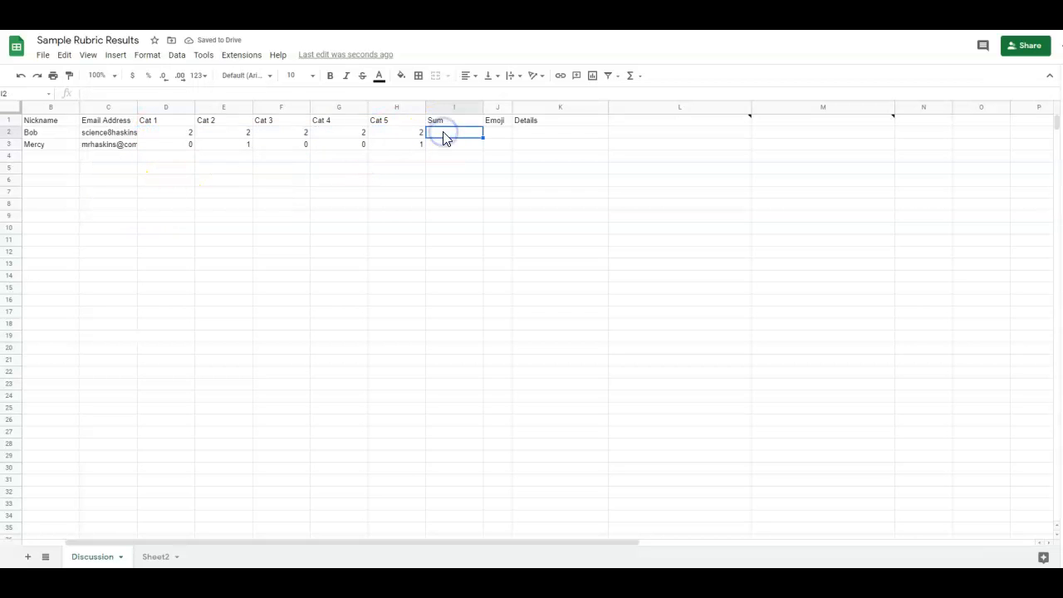
Insert SUM formulas over D:H in I2 and I3, totalling 10 and 2.
left_click(630, 75)
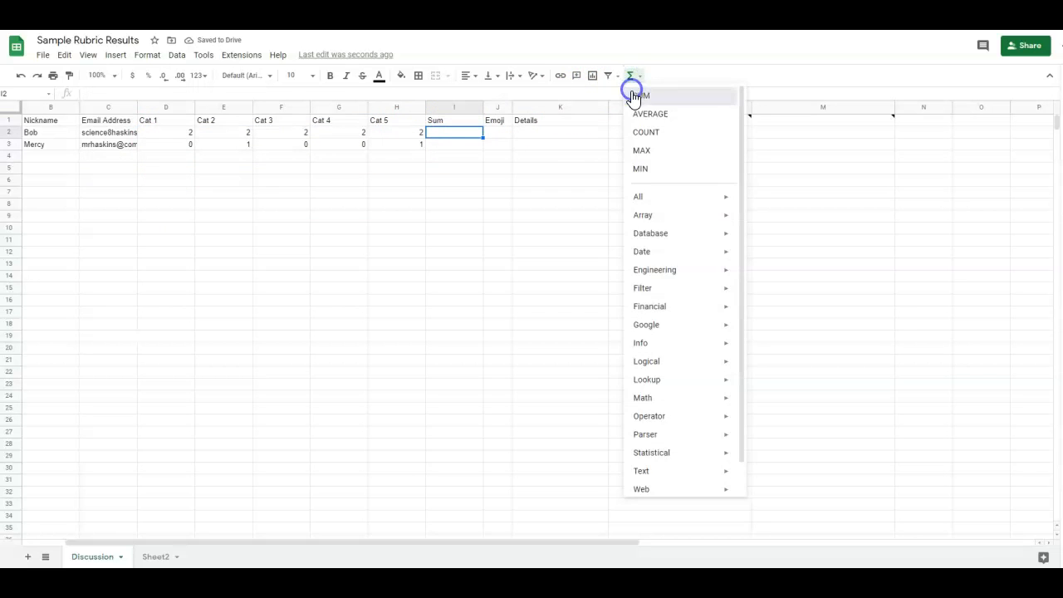
left_click(634, 97)
left_click_drag(390, 134, 184, 137)
key("Return")
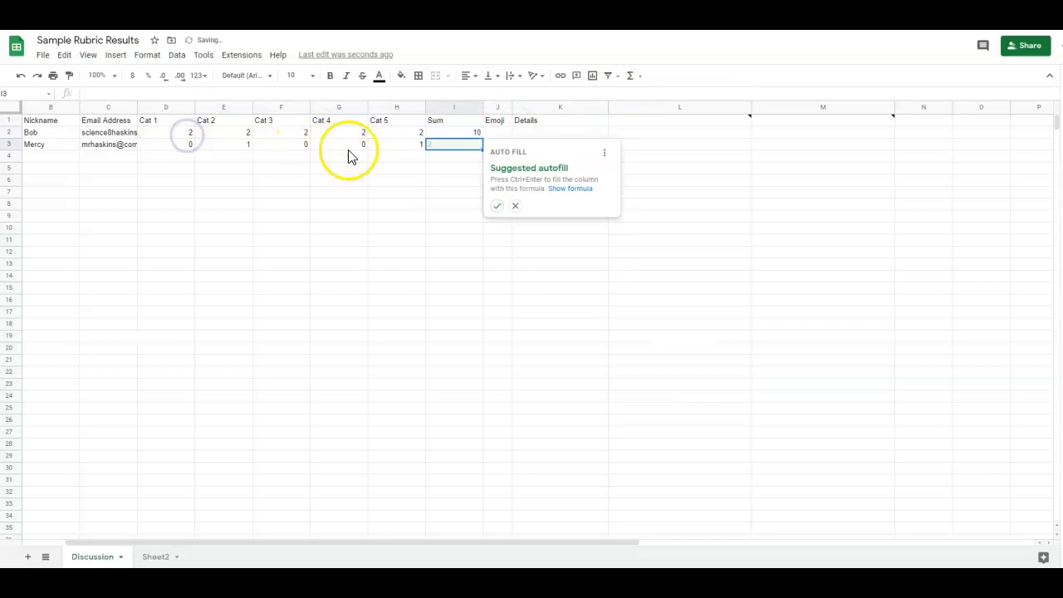
left_click(630, 76)
left_click(634, 97)
left_click_drag(399, 147, 175, 154)
key("Return")
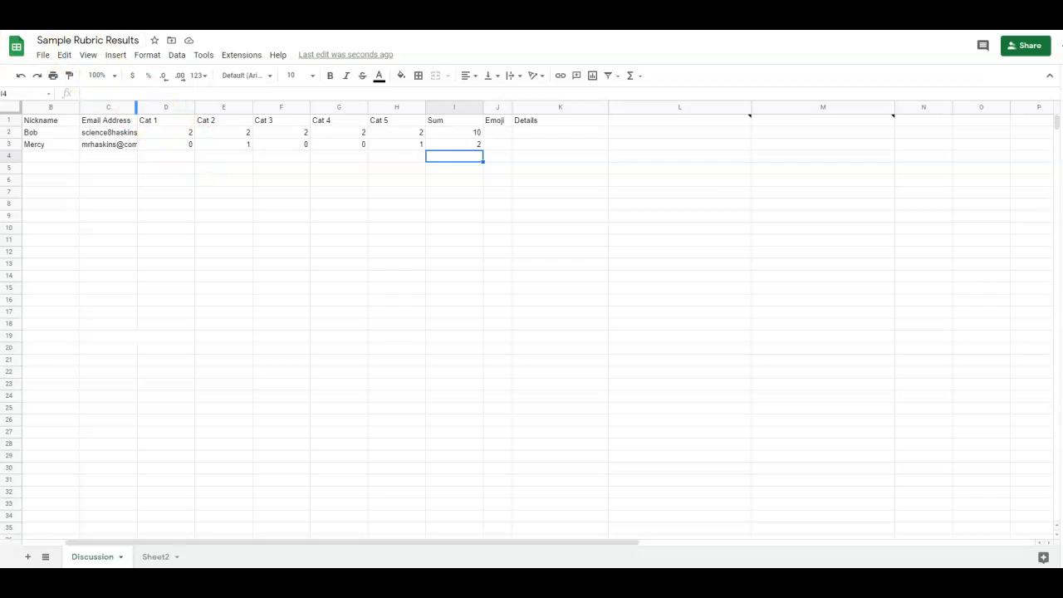
Paste the emojis into J2:J3 and the feedback comments, e.g. 'Great work. I liked what you said', into K2:K3.
left_click(498, 133)
key("ctrl+v")
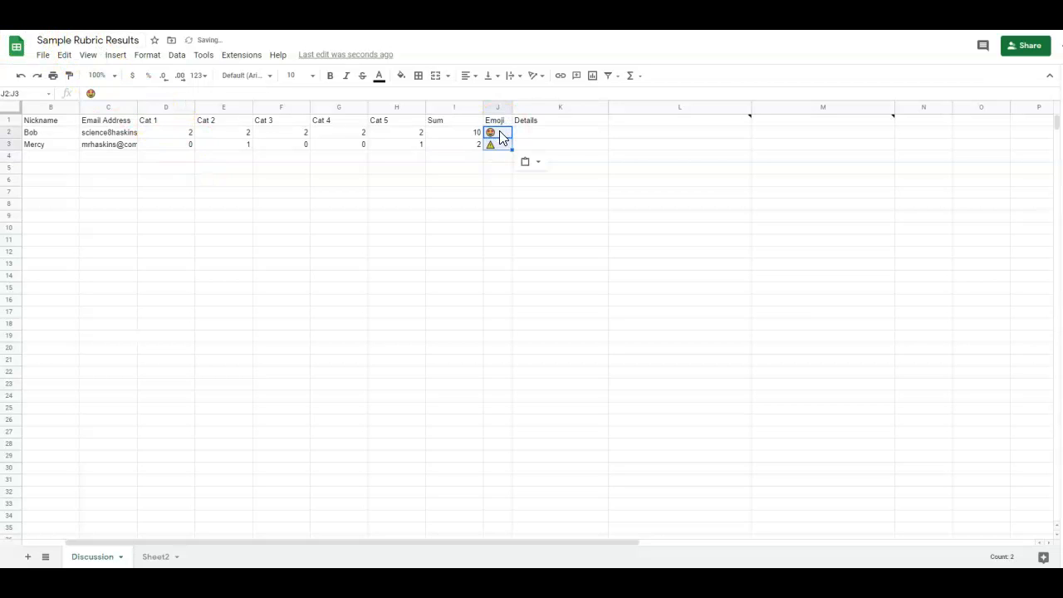
left_click(546, 136)
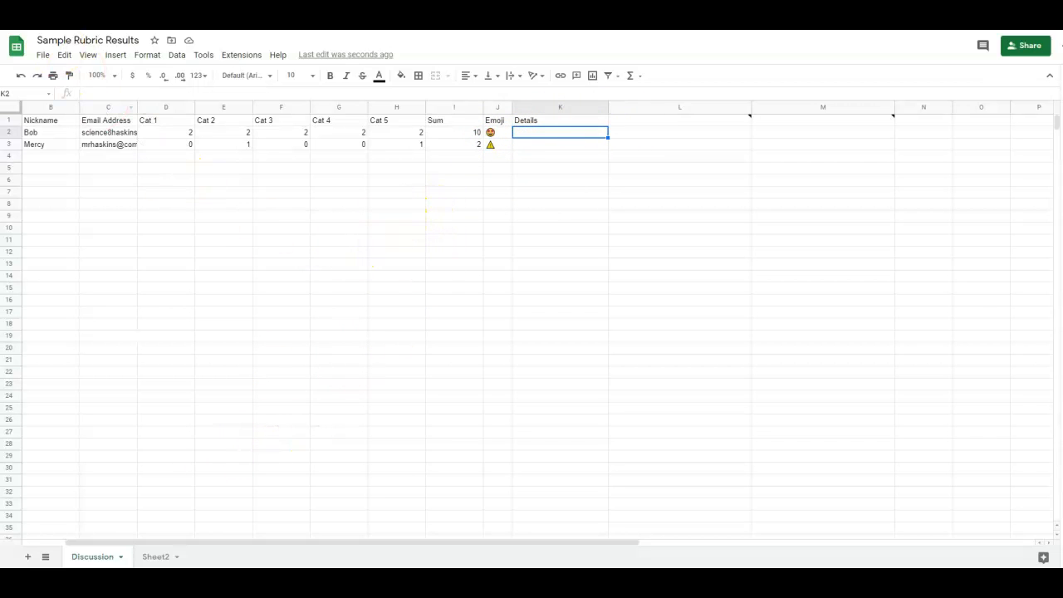
mouse_move(108, 133)
type("Great work. I liked what you said This was a good start but be sure to add detail")
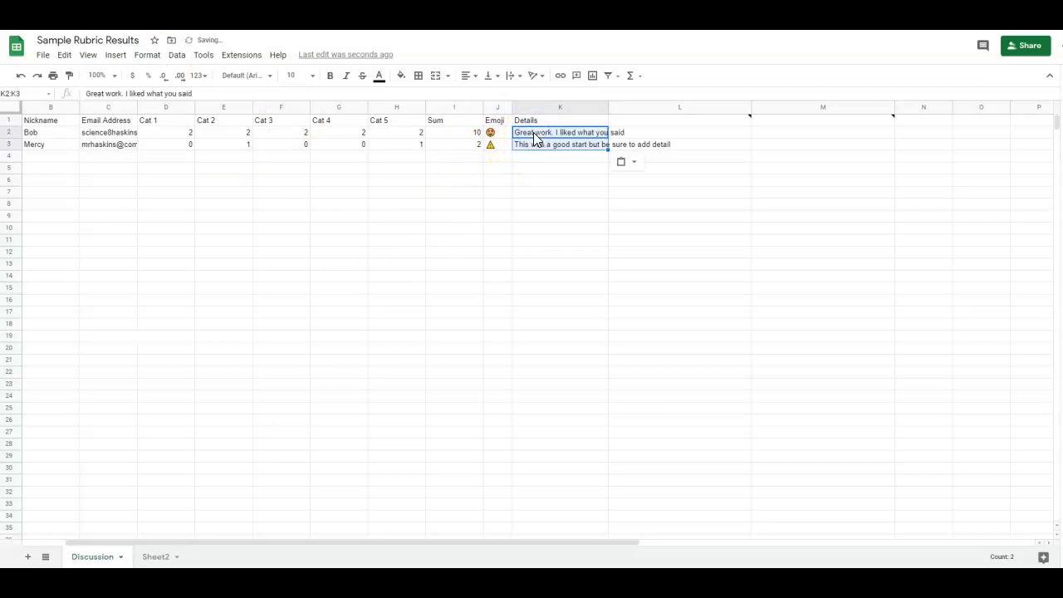
left_click(540, 172)
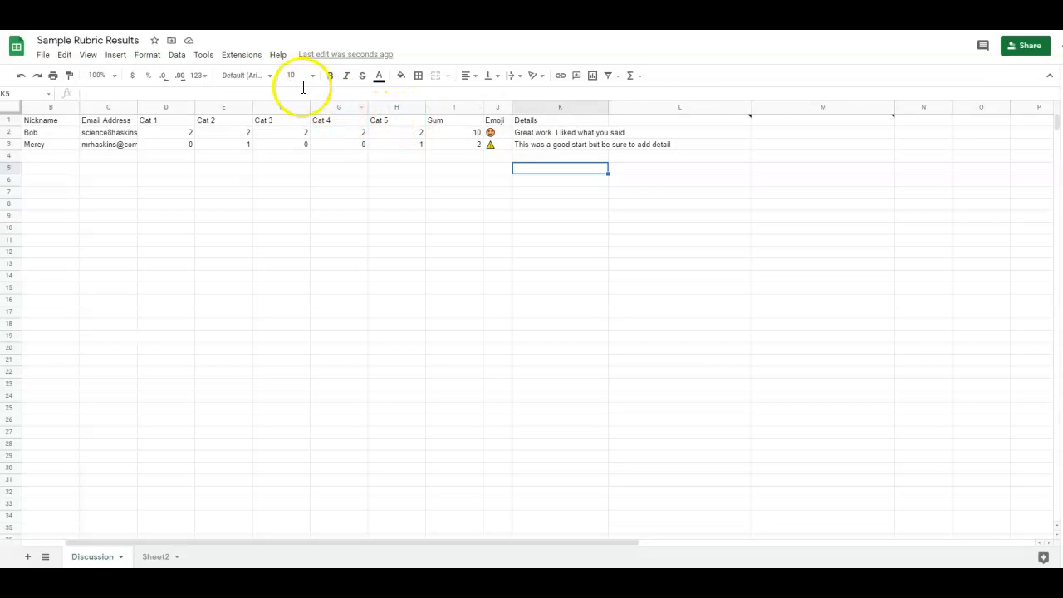
Search the Workspace Marketplace for the 'Form Mule' add-on.
left_click(251, 60)
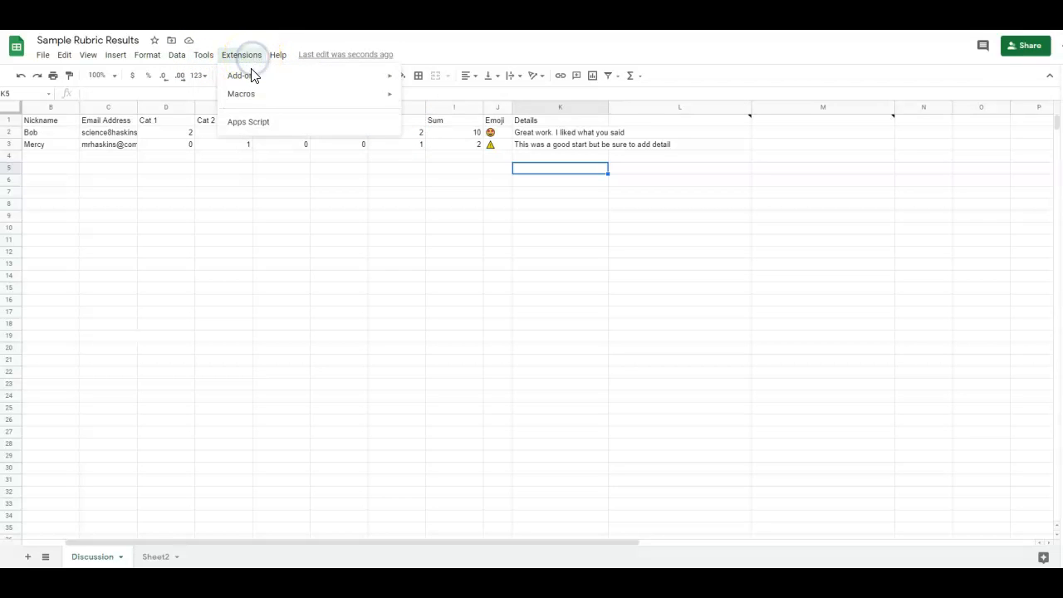
mouse_move(255, 80)
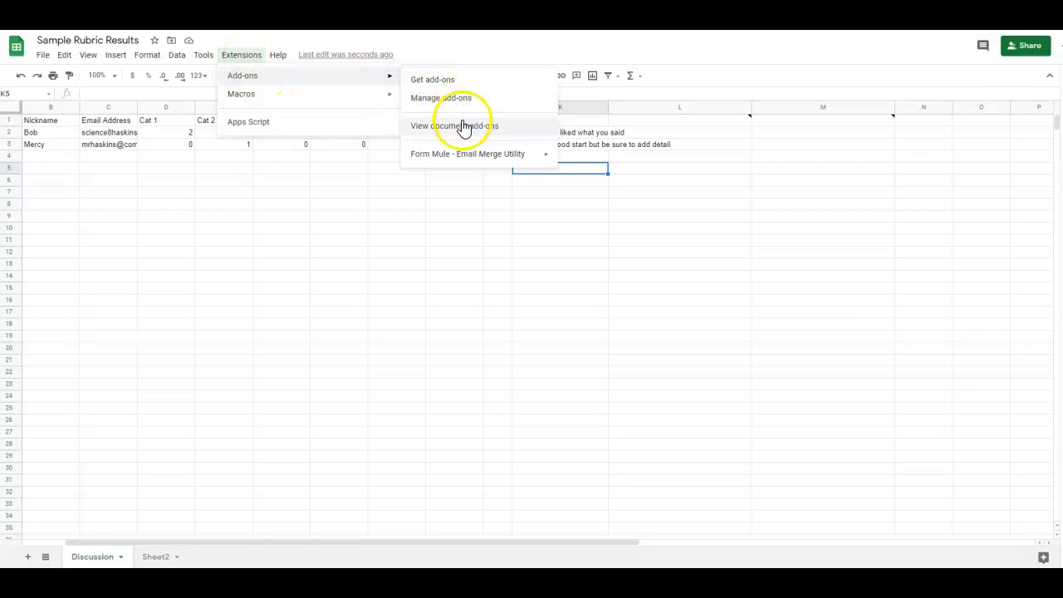
mouse_move(479, 165)
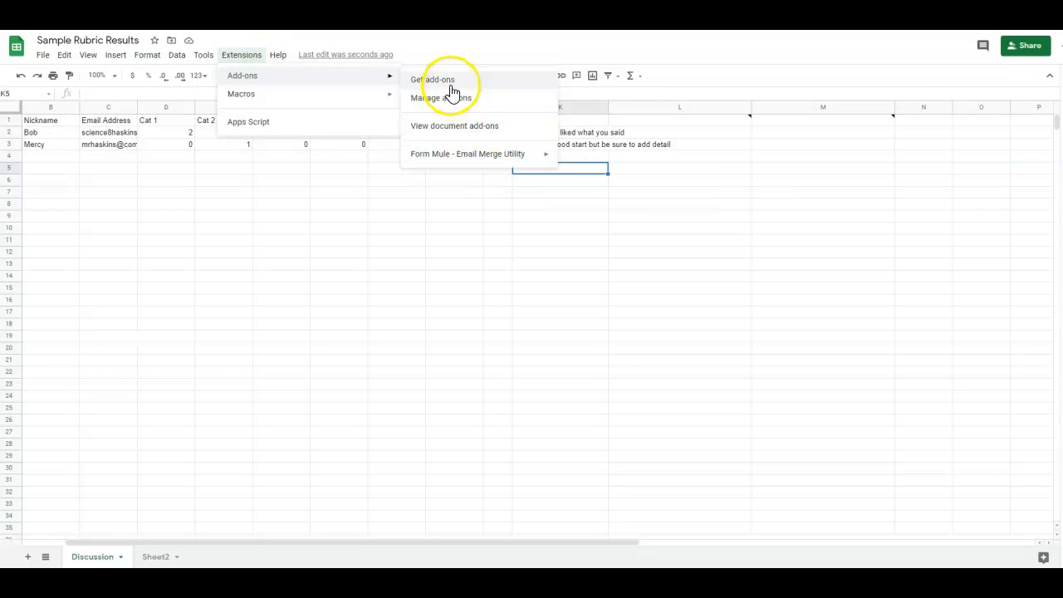
left_click(443, 81)
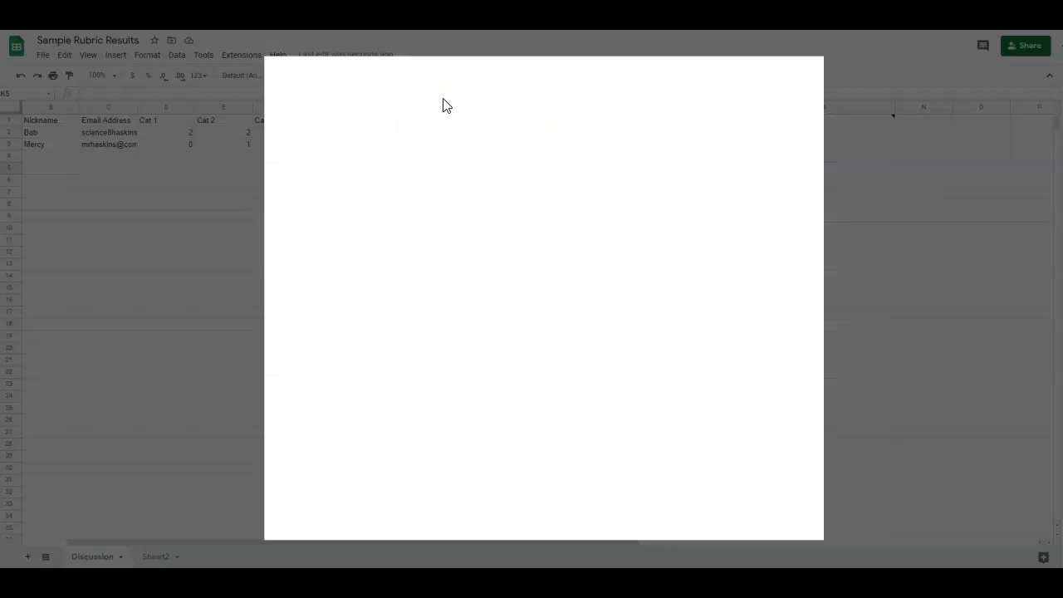
left_click(541, 79)
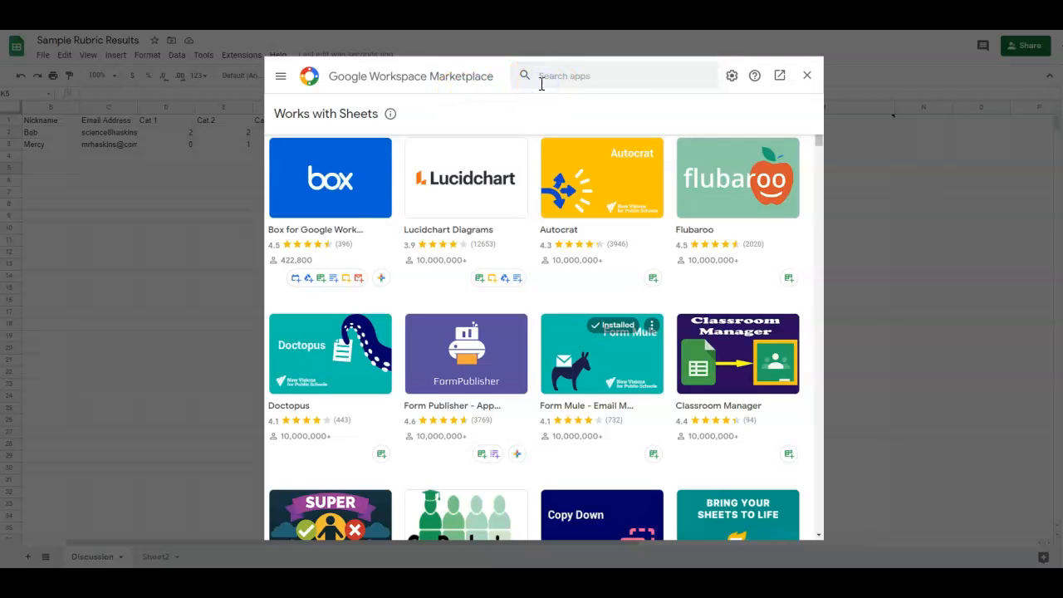
left_click(596, 88)
type("DF")
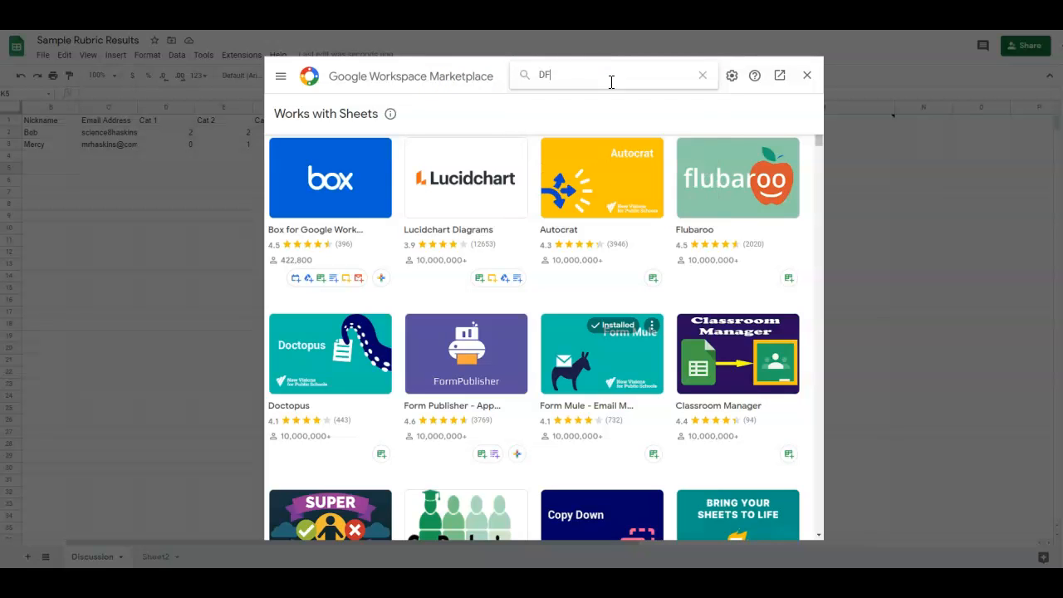
key("BackSpace")
key("BackSpace")
type("Form Mules")
key("Return")
key("BackSpace")
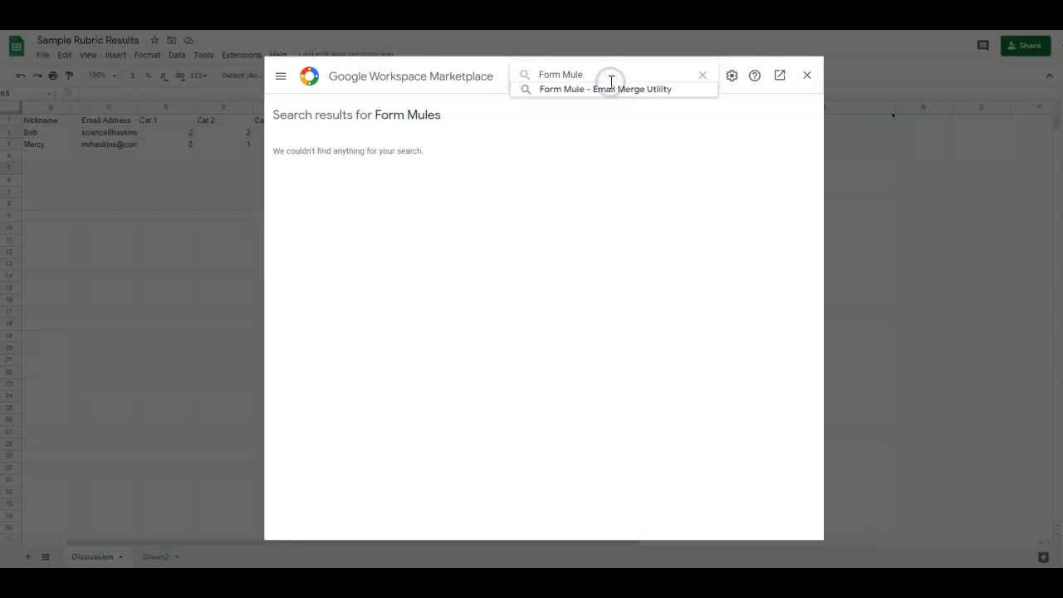
key("Return")
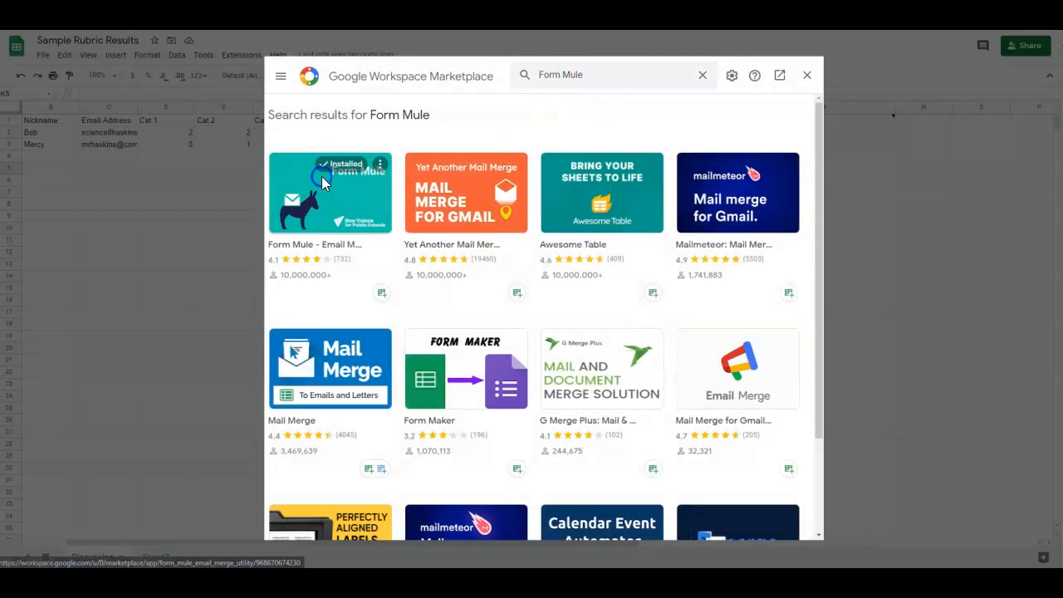
Browse the Form Mule add-on's screenshots, including the template builder and merge preview, then close the Marketplace.
left_click(323, 177)
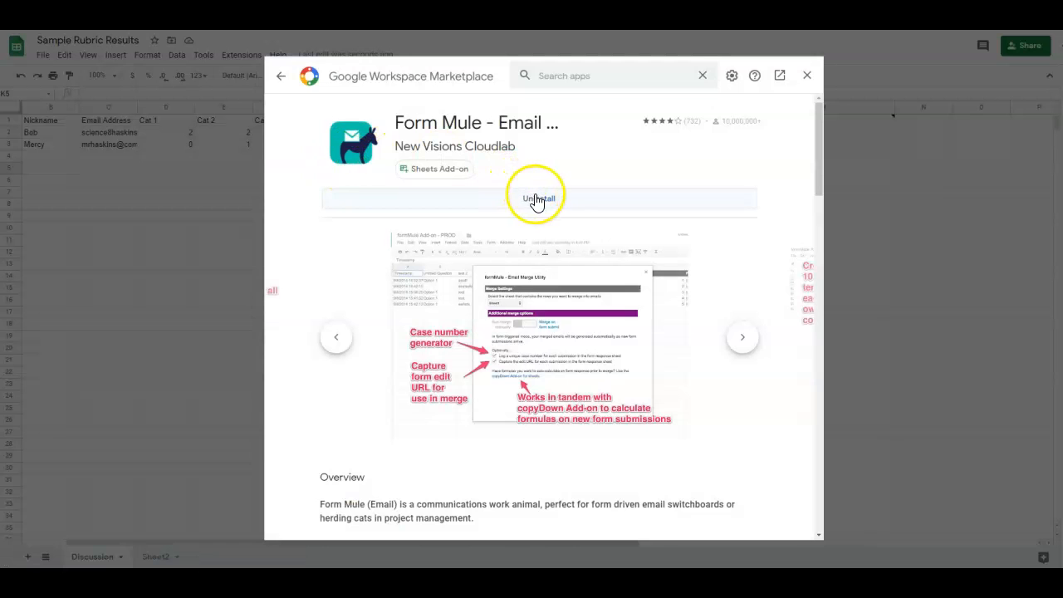
left_click(742, 340)
left_click(739, 344)
left_click(737, 341)
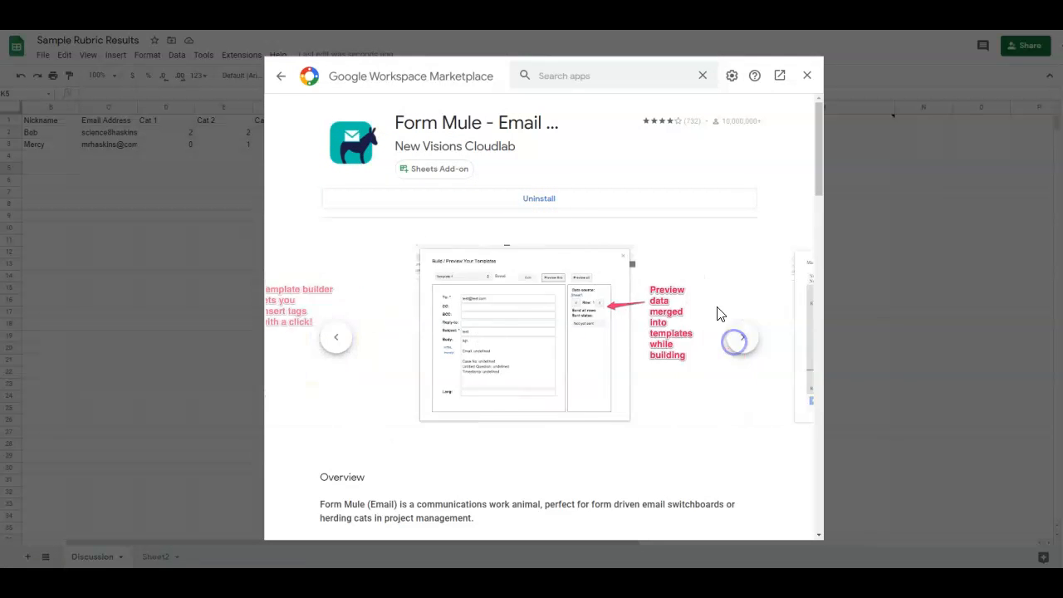
scroll(712, 278, "down", 7)
scroll(717, 280, "up", 5)
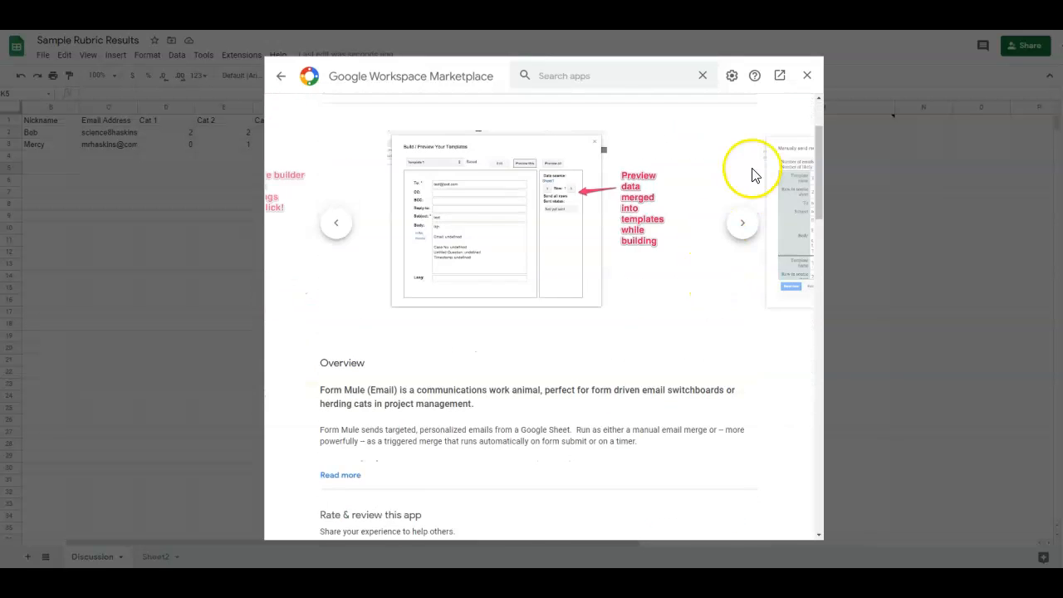
left_click(807, 75)
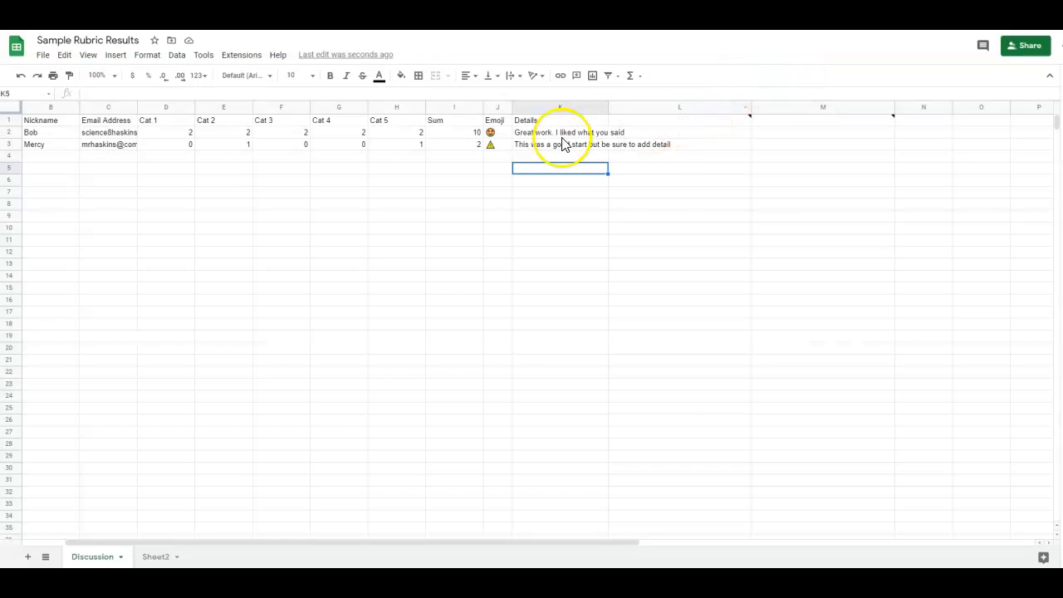
Launch Form Mule from Extensions > Add-ons.
left_click(232, 58)
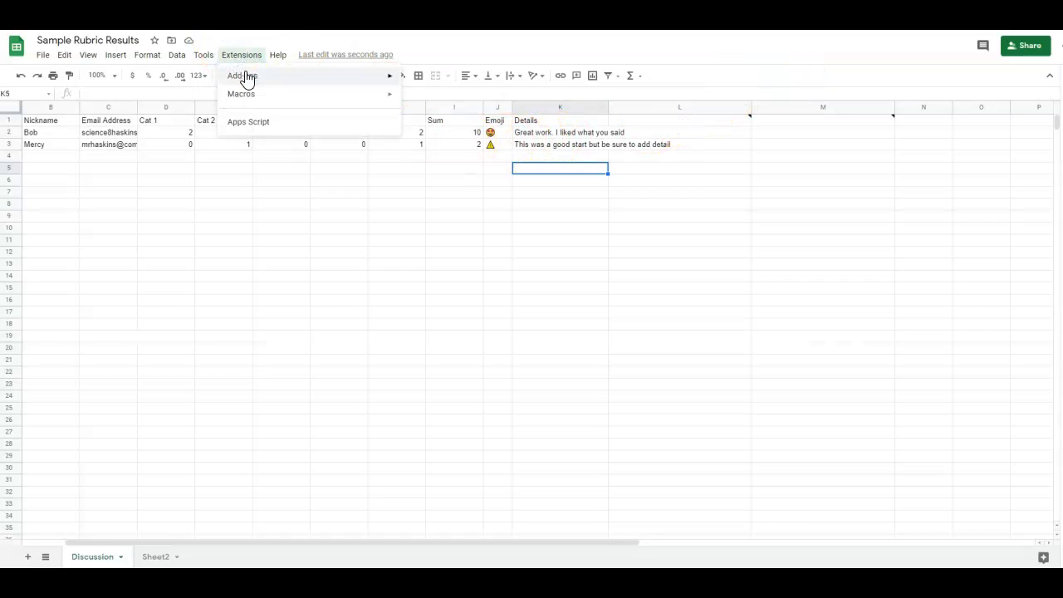
mouse_move(247, 78)
mouse_move(482, 159)
left_click(651, 158)
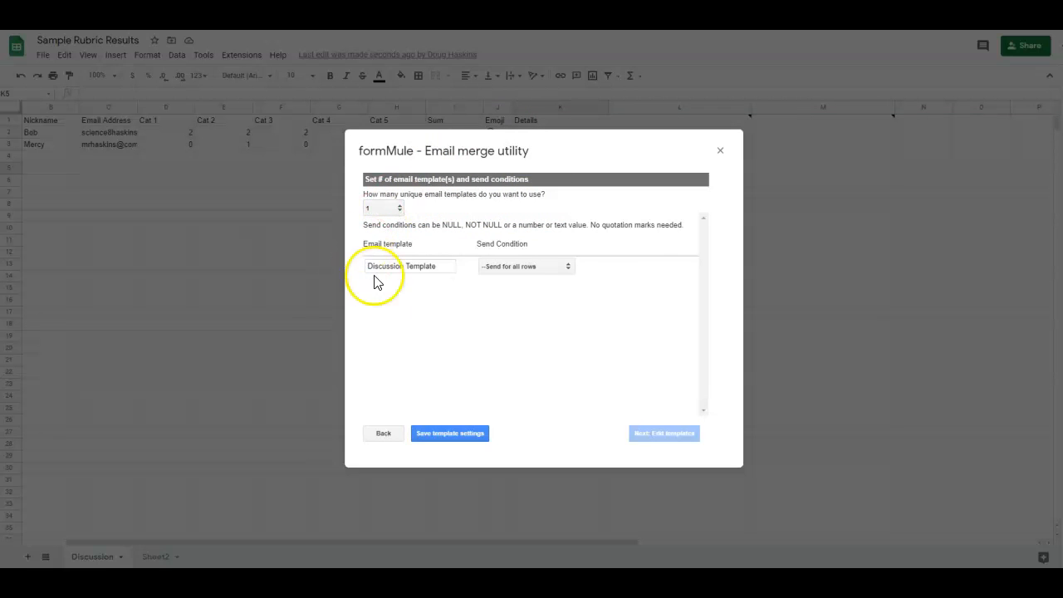
Keep the Discussion Template set to 'Send for all rows' and save the template settings.
left_click_drag(437, 266, 370, 264)
left_click(406, 266)
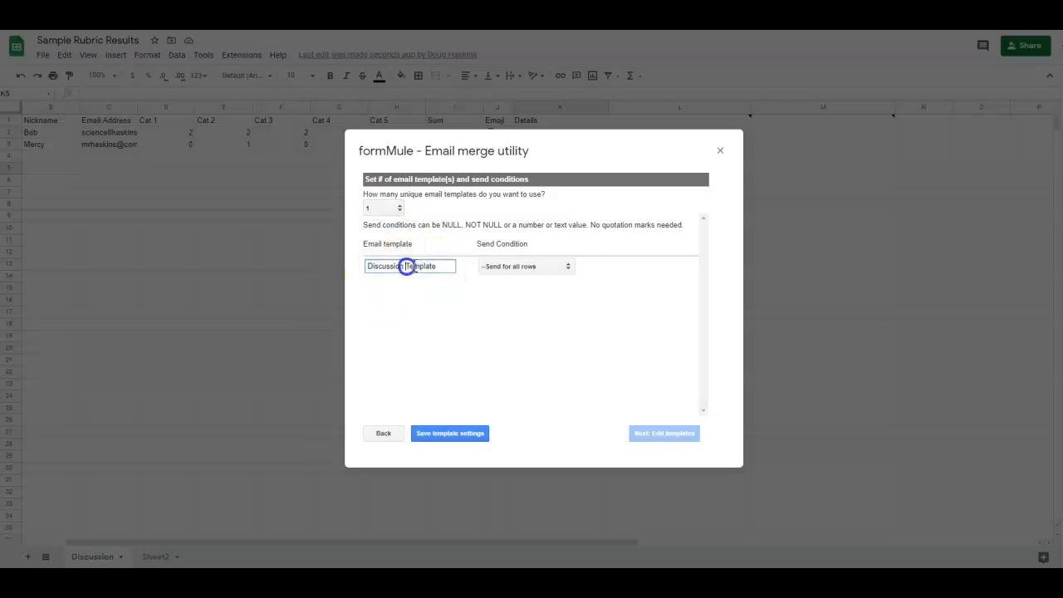
left_click(559, 267)
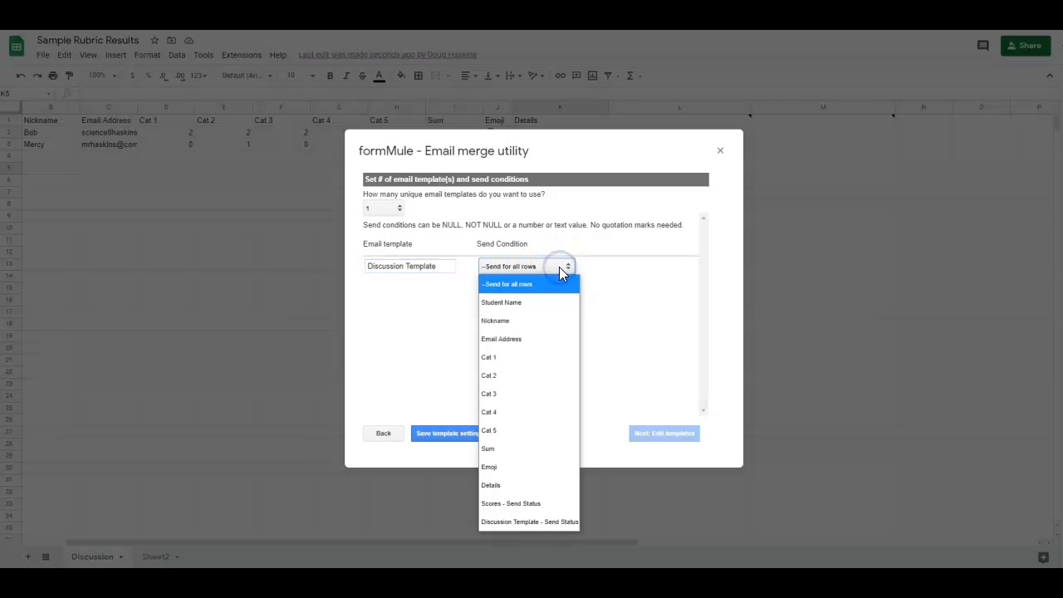
left_click(560, 266)
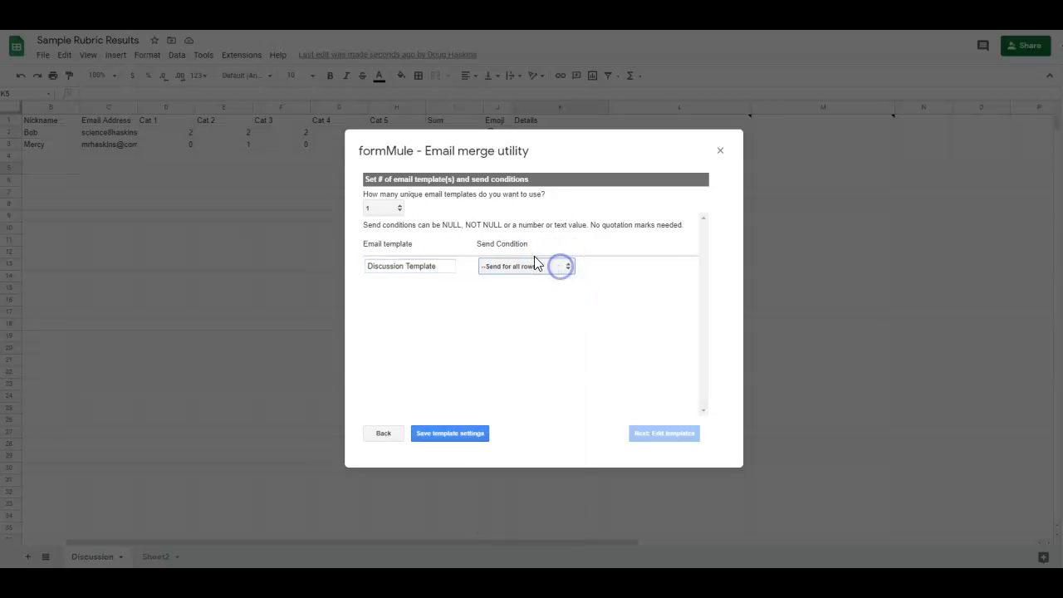
left_click(451, 434)
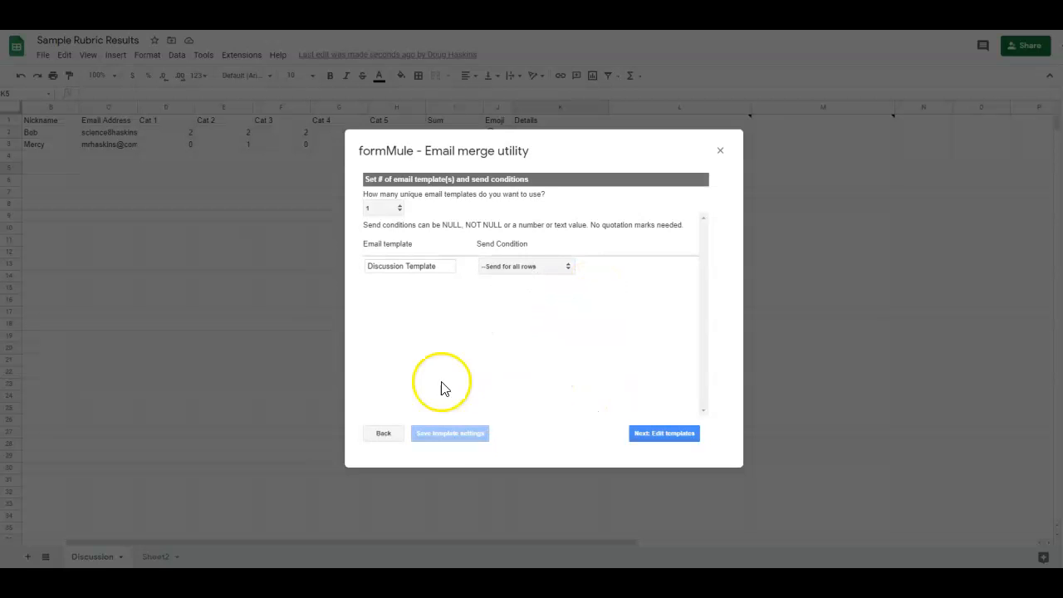
left_click(655, 437)
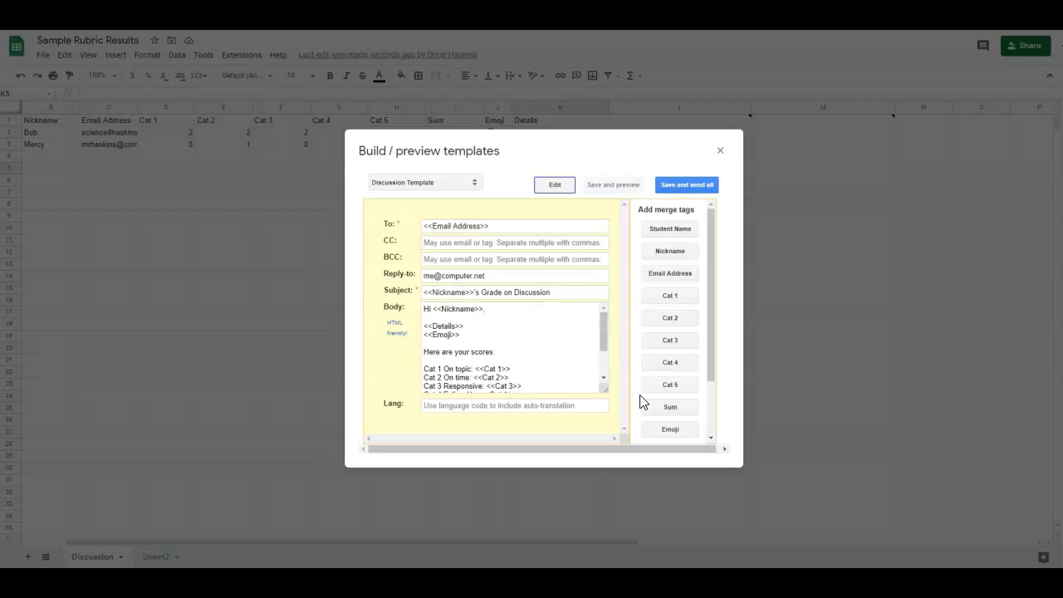
Review the <<Email Address>> recipient, reply-to address and subject line of the Discussion Template.
left_click_drag(522, 221, 423, 220)
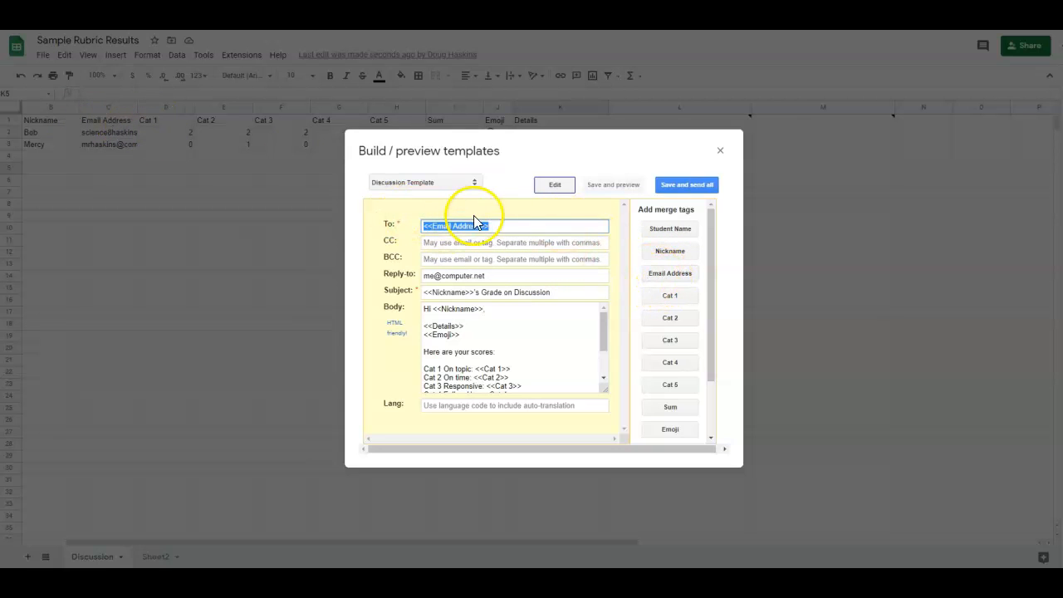
mouse_move(418, 278)
left_mouse_down()
mouse_move(489, 269)
mouse_move(424, 275)
left_mouse_up()
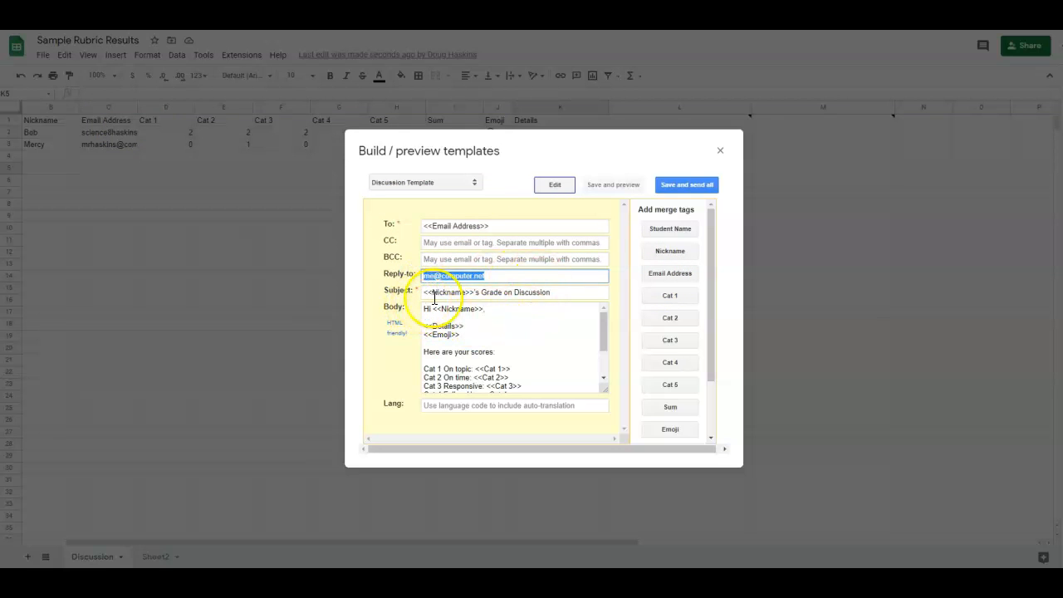
left_click(527, 291)
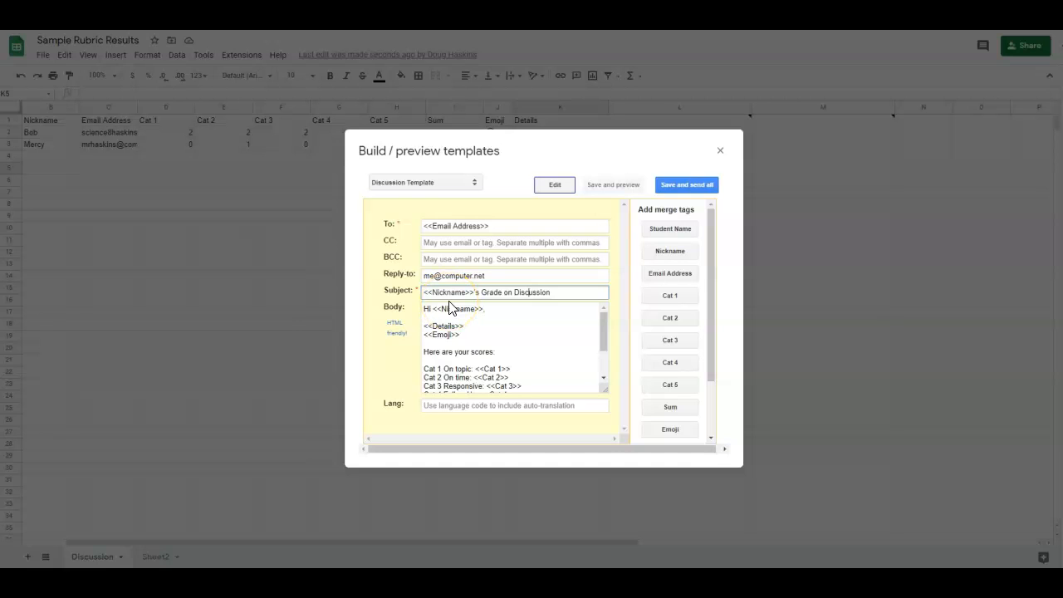
left_click_drag(427, 326, 463, 335)
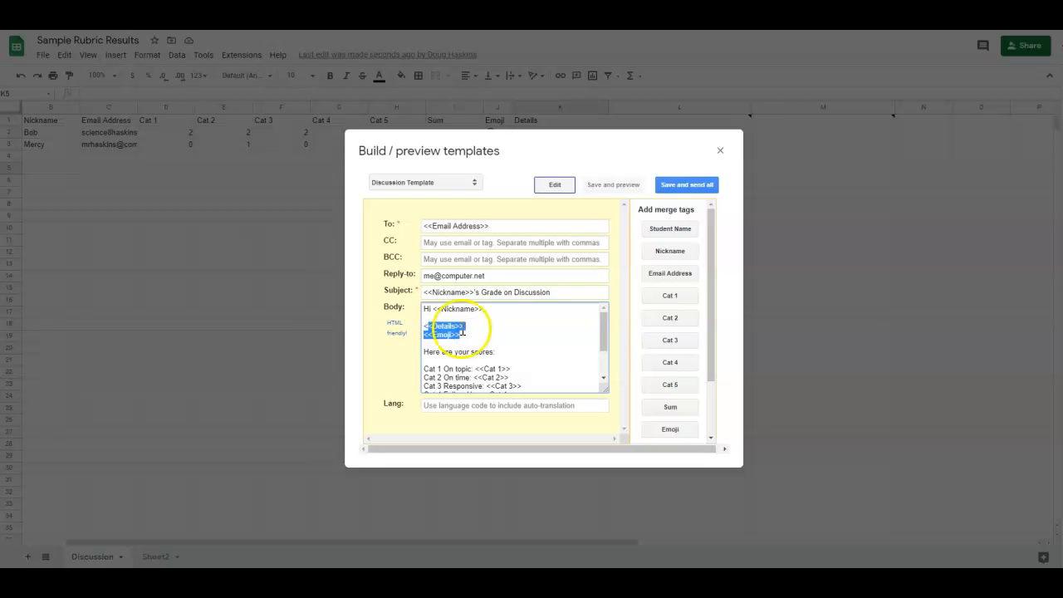
left_click(458, 339)
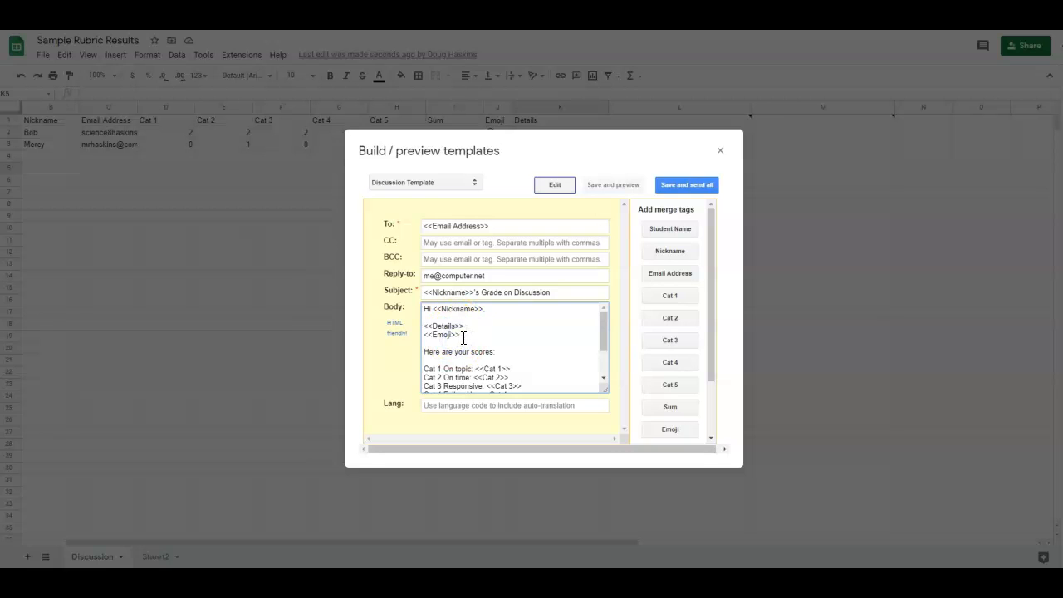
scroll(461, 345, "down", 3)
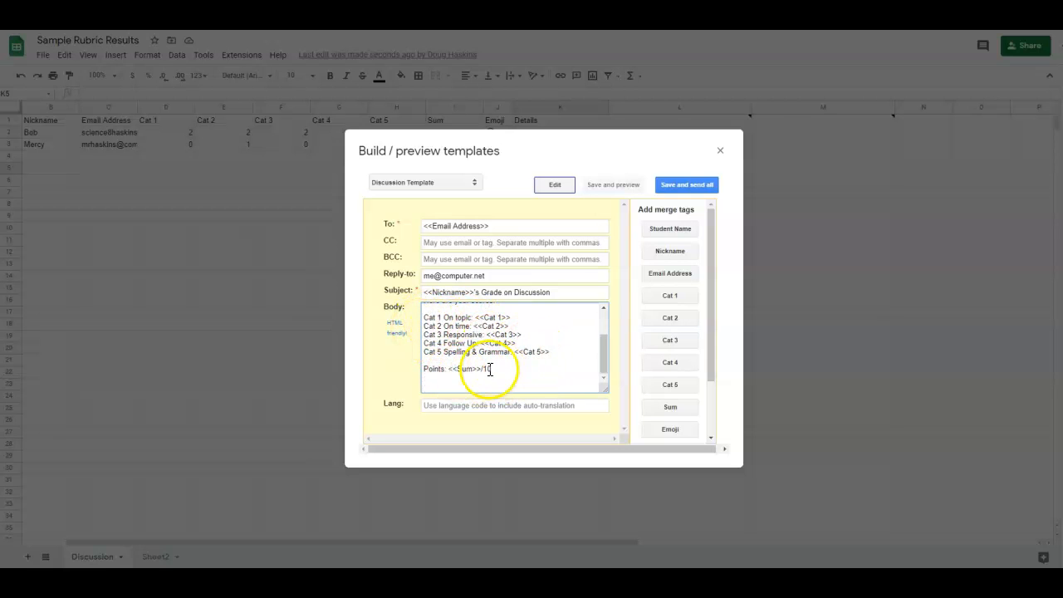
scroll(576, 340, "down", 2)
scroll(564, 352, "up", 2)
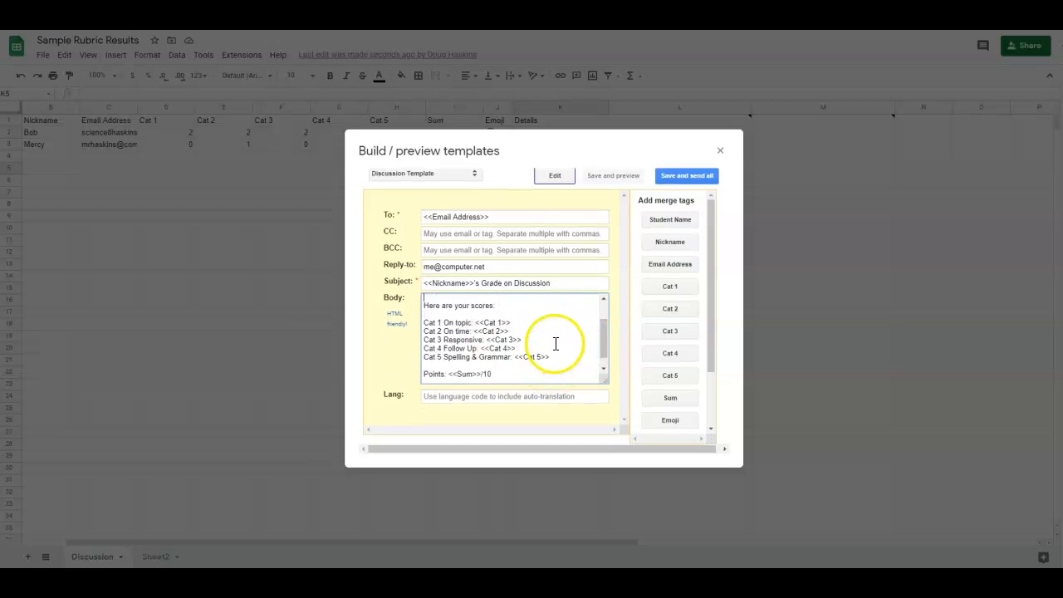
scroll(556, 343, "down", 1)
left_click_drag(509, 308, 479, 307)
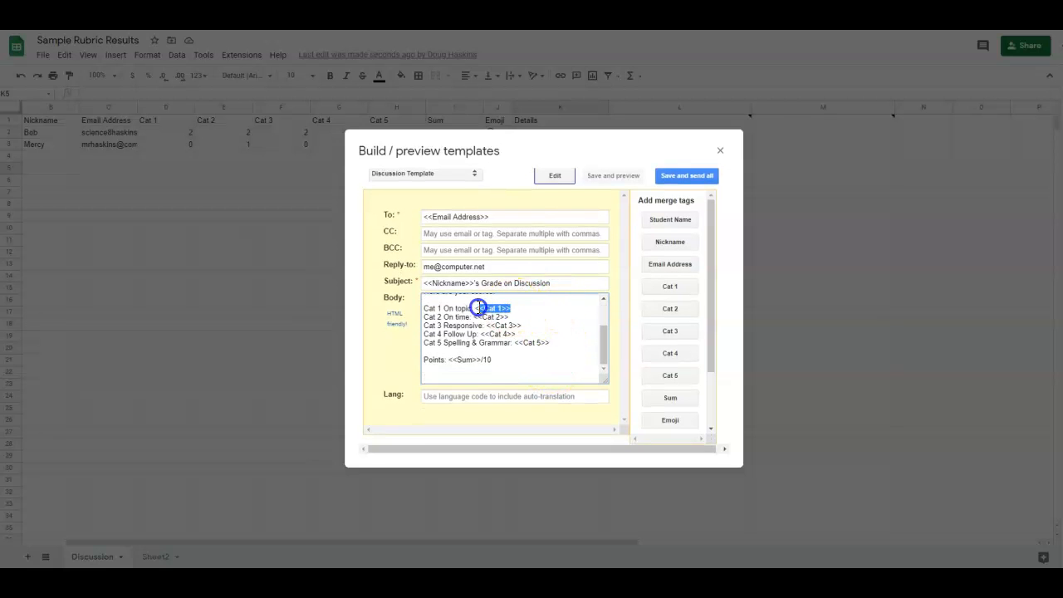
left_click(662, 289)
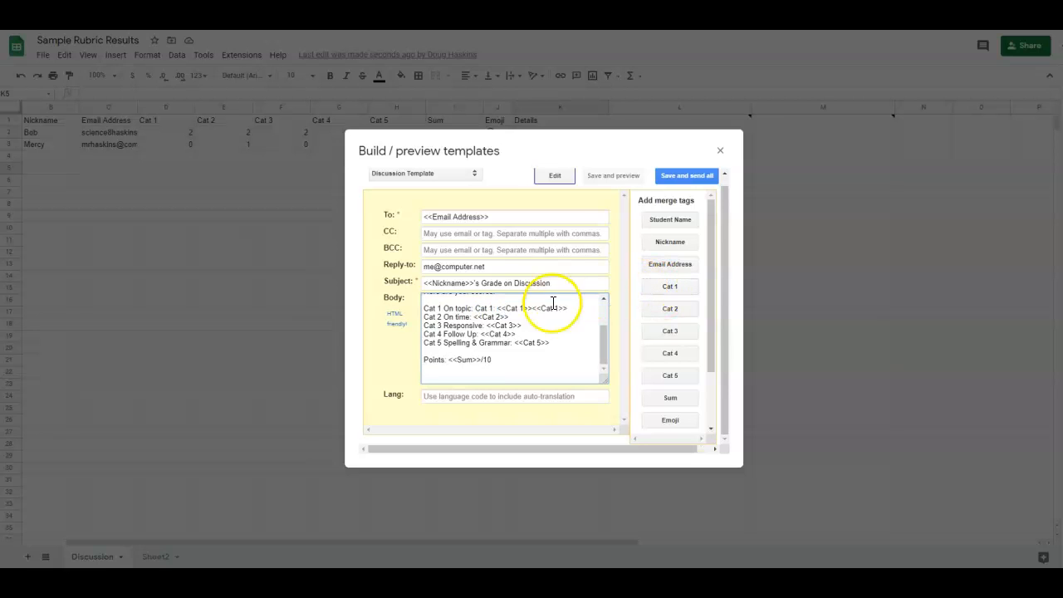
left_click_drag(475, 309, 493, 308)
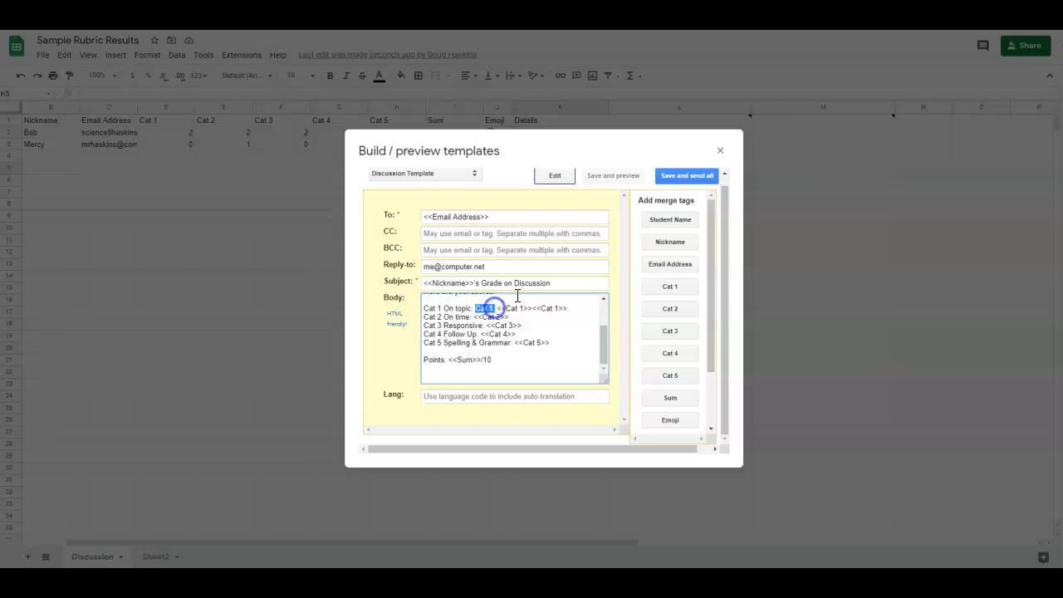
key("BackSpace")
key("BackSpace")
left_click_drag(547, 308, 510, 308)
key("BackSpace")
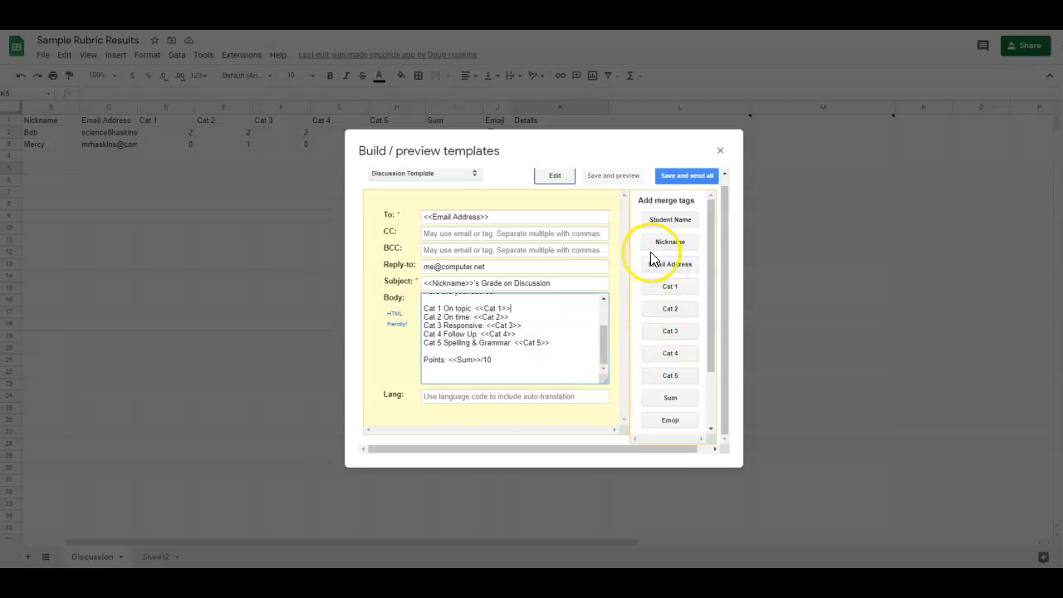
scroll(656, 274, "down", 3)
scroll(637, 283, "up", 3)
left_click(607, 175)
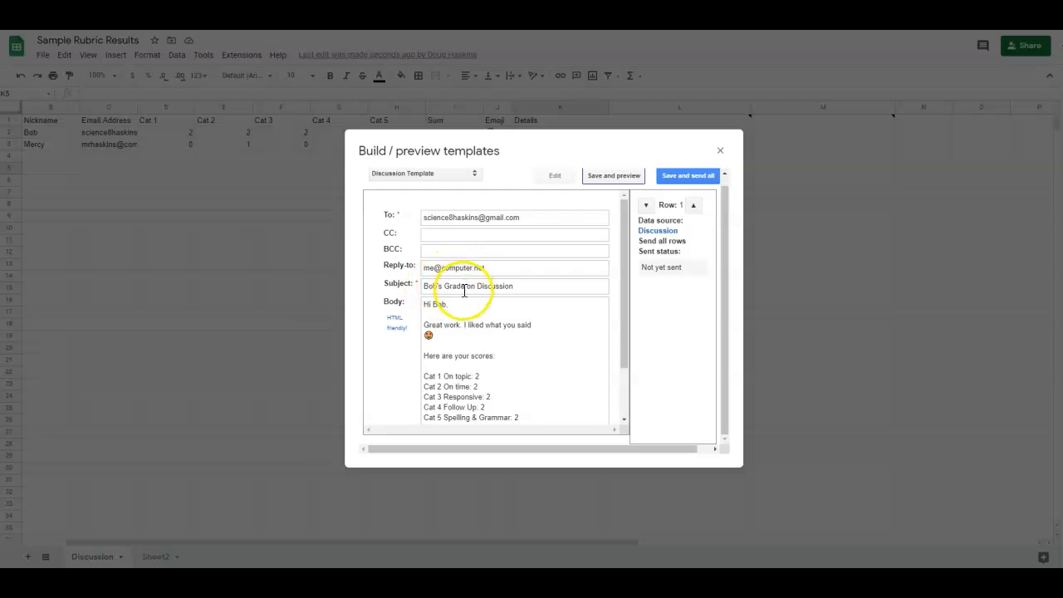
Scroll the first student's merged email preview showing Points 10/10, then bring up the send-all preview.
scroll(449, 316, "down", 2)
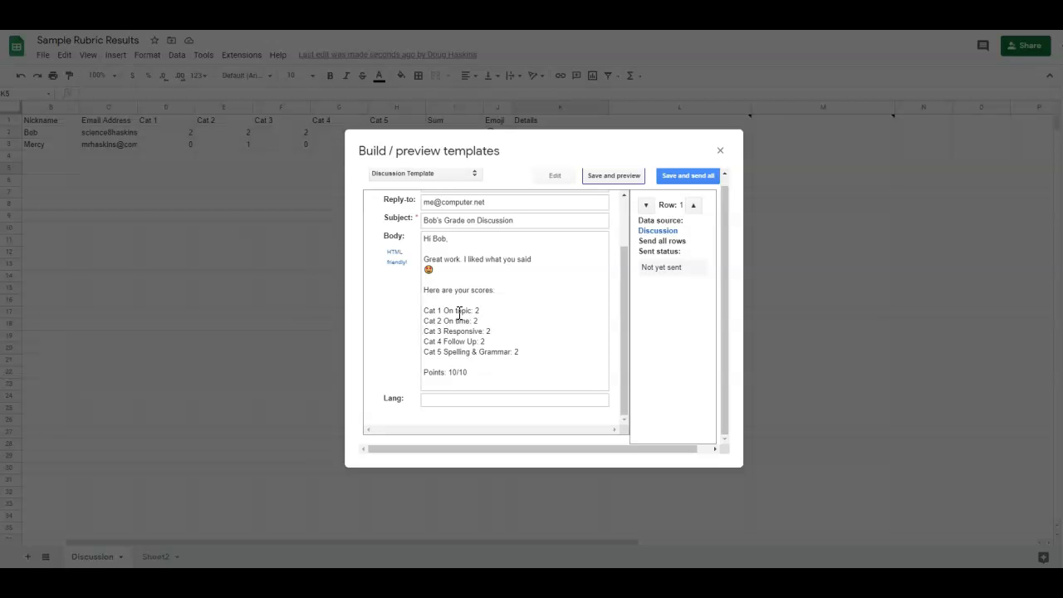
left_click(681, 175)
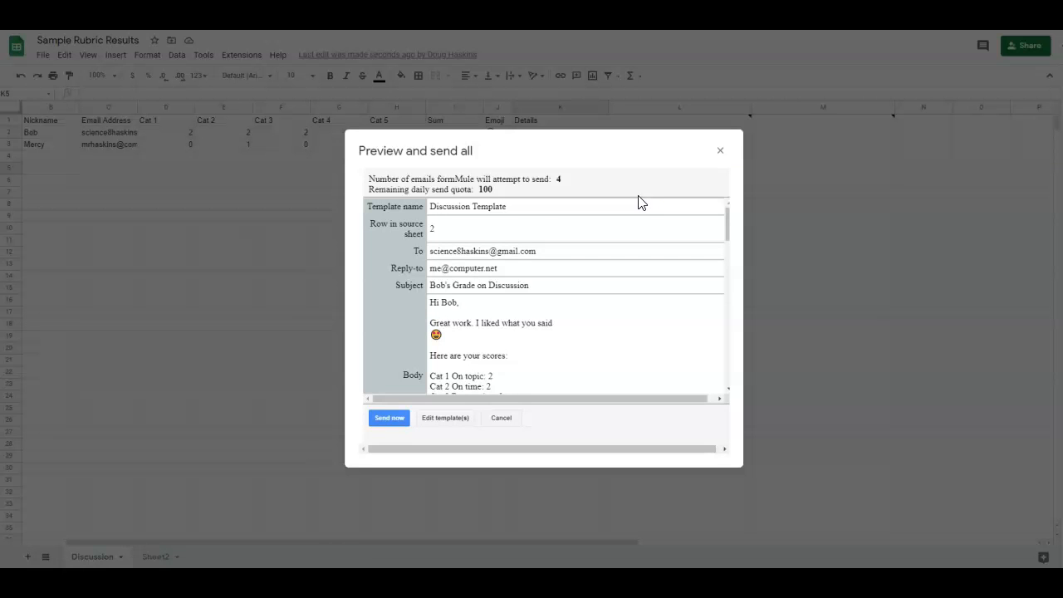
Review the send-all dialog, highlighting the 4 emails to send and the remaining daily quota of 100.
scroll(527, 225, "down", 3)
scroll(527, 226, "up", 3)
left_click_drag(494, 189, 361, 204)
left_click(494, 190)
double_click(489, 190)
left_click_drag(506, 189, 484, 188)
mouse_move(727, 235)
left_mouse_down()
mouse_move(728, 280)
mouse_move(733, 233)
left_mouse_up()
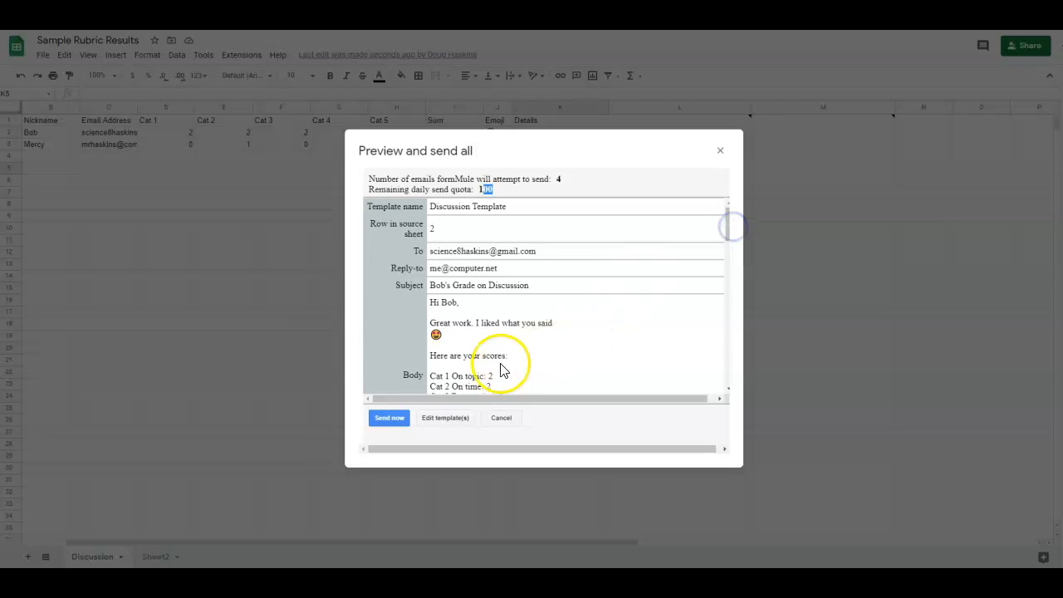